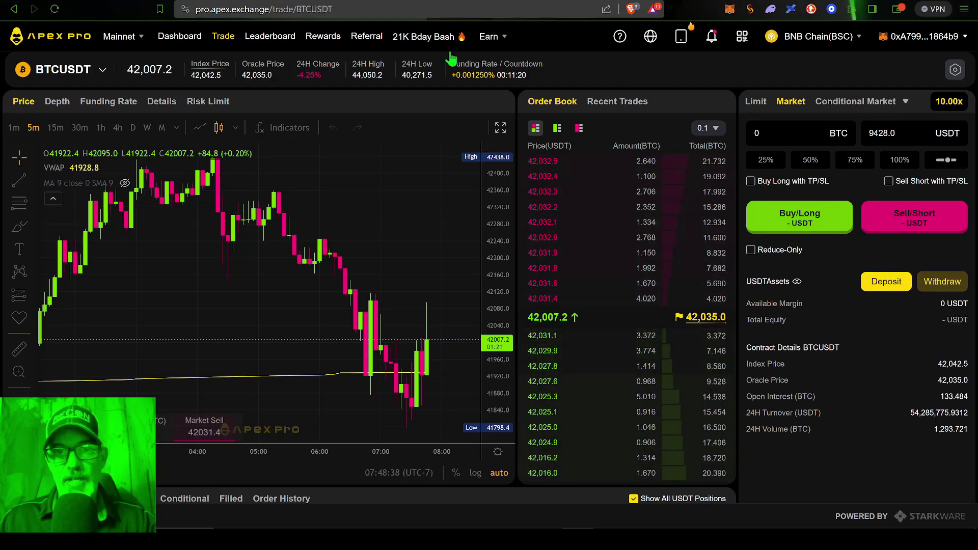
Step: Browse the market list, glance at USDC perpetuals, then return to the USDT perpetual markets
click(101, 72)
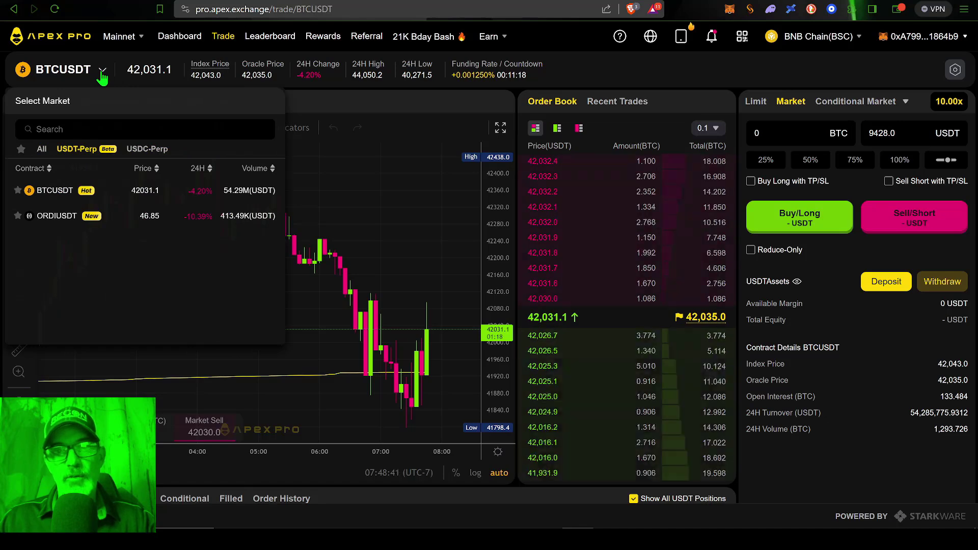
click(157, 149)
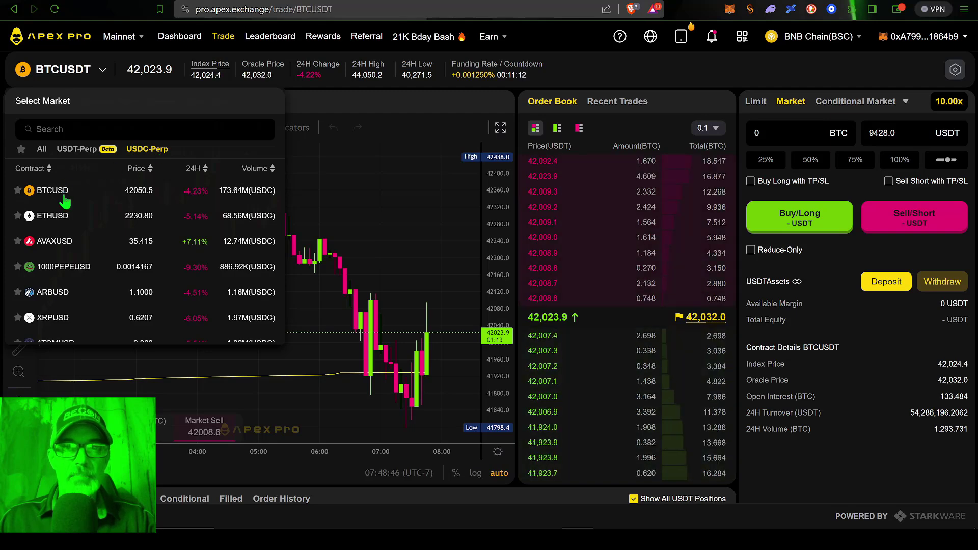
click(81, 151)
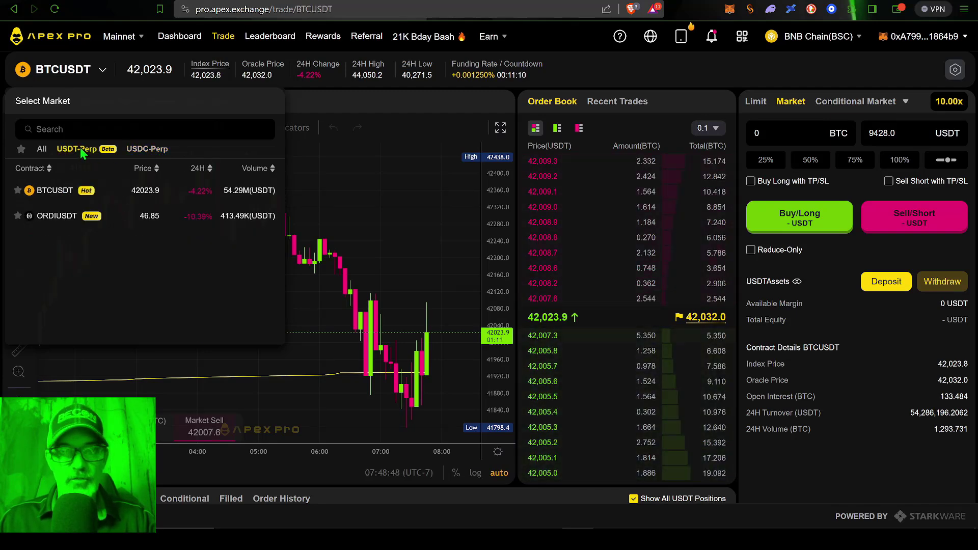
click(104, 71)
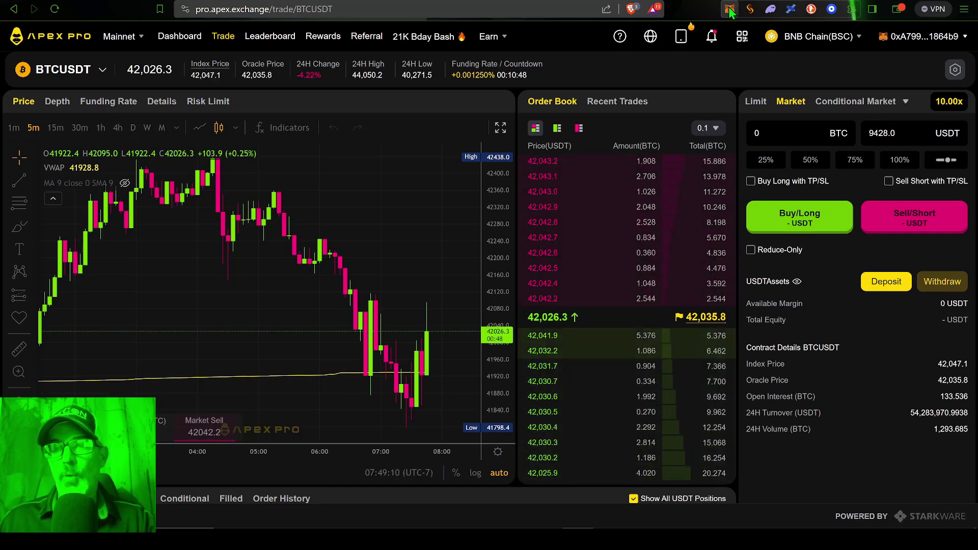
Step: Open the confirmed Contract interaction entry in MetaMask's Activity list
click(729, 10)
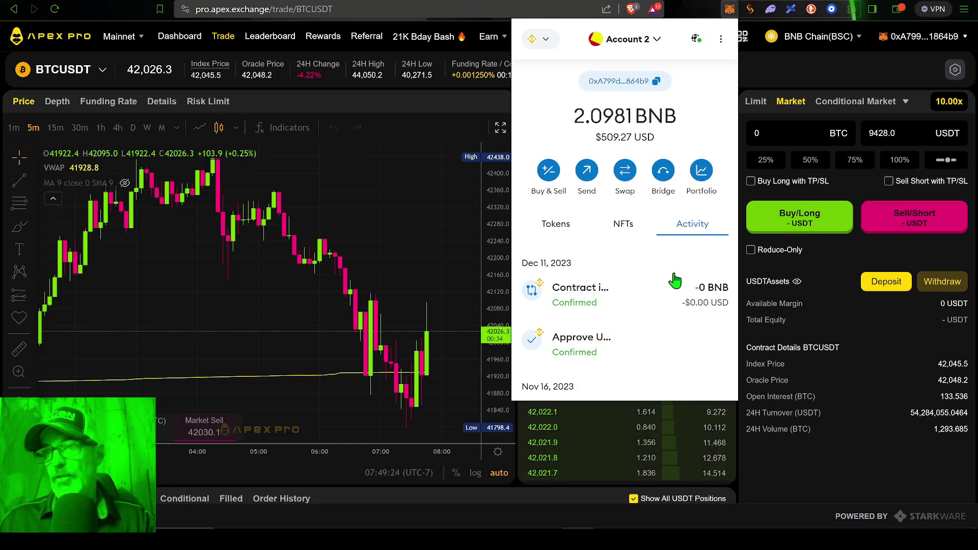
click(554, 224)
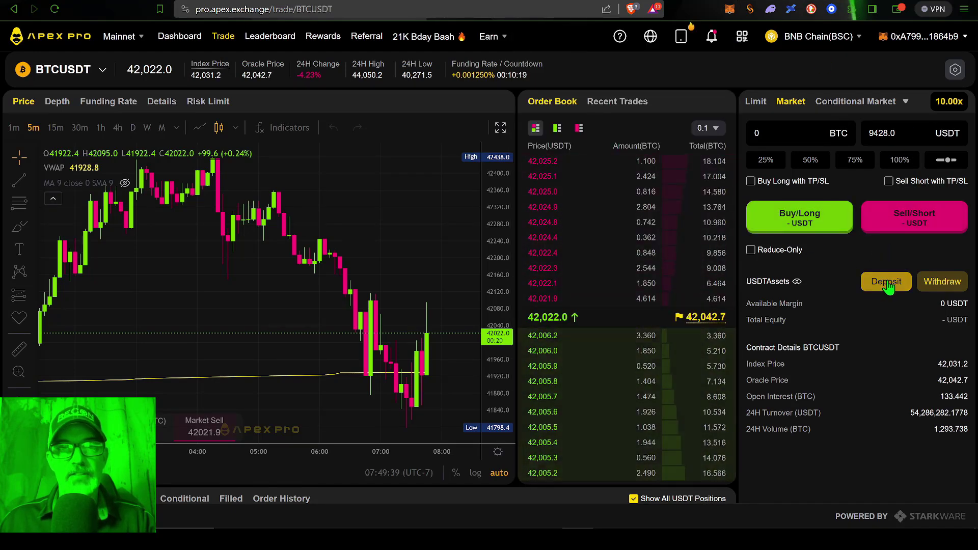
click(730, 10)
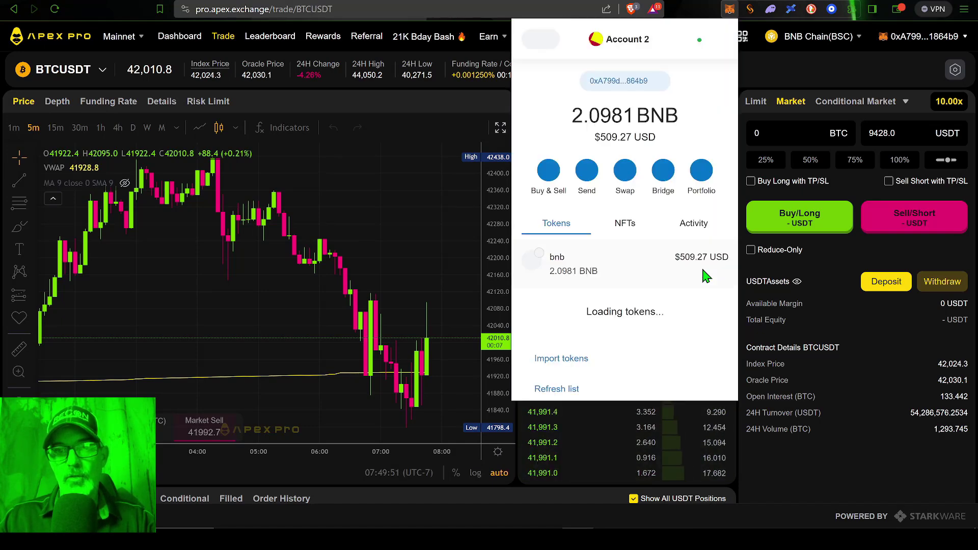
click(698, 226)
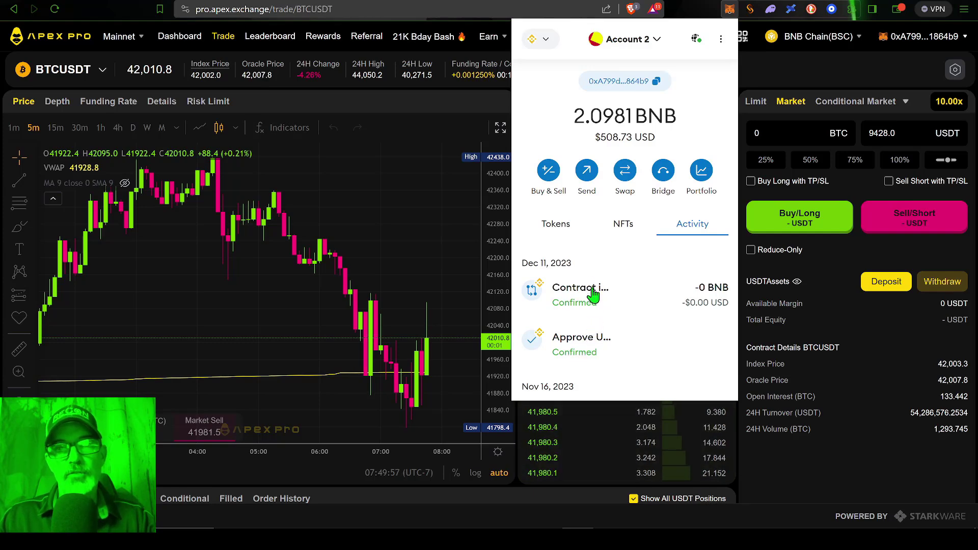
click(594, 296)
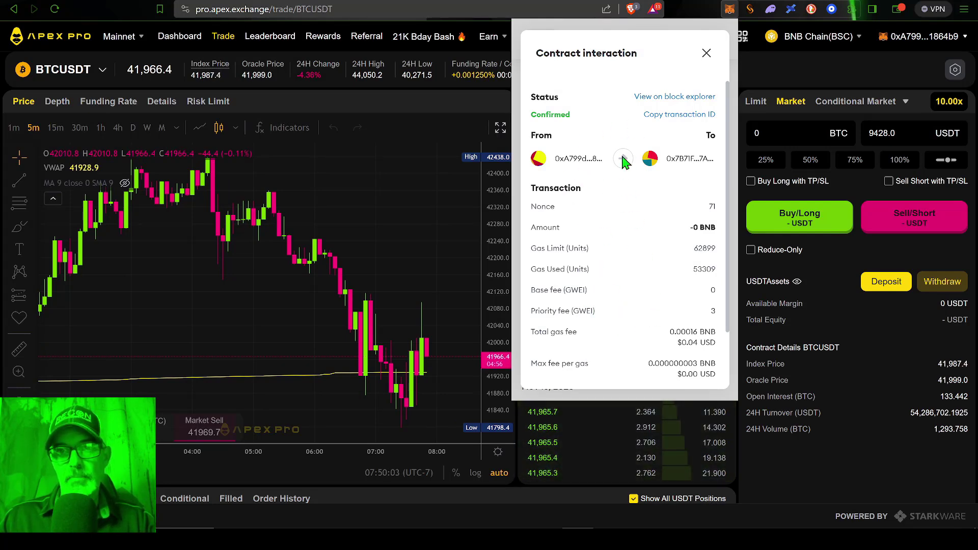
Step: Highlight the Contract interaction title, then close the details and the wallet
drag(555, 54, 536, 54)
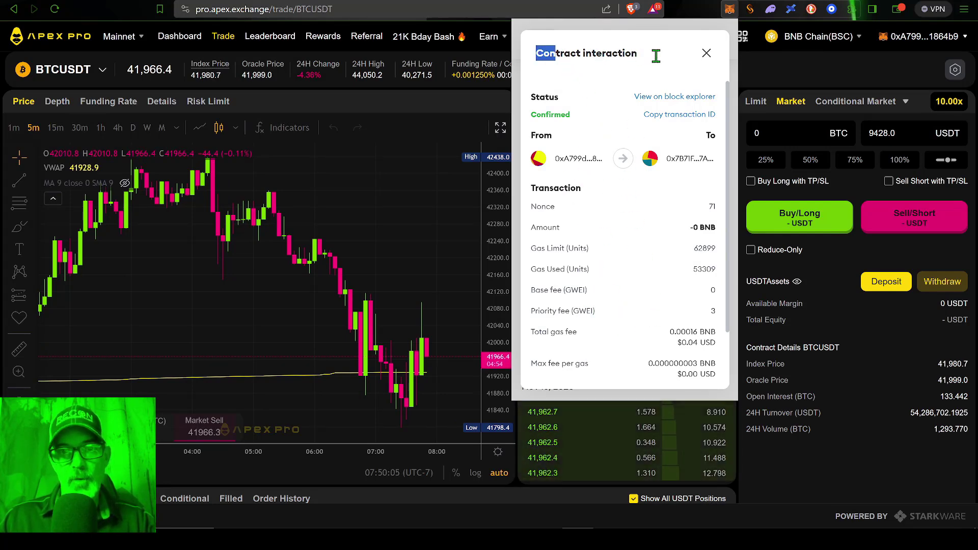
drag(662, 56, 739, 134)
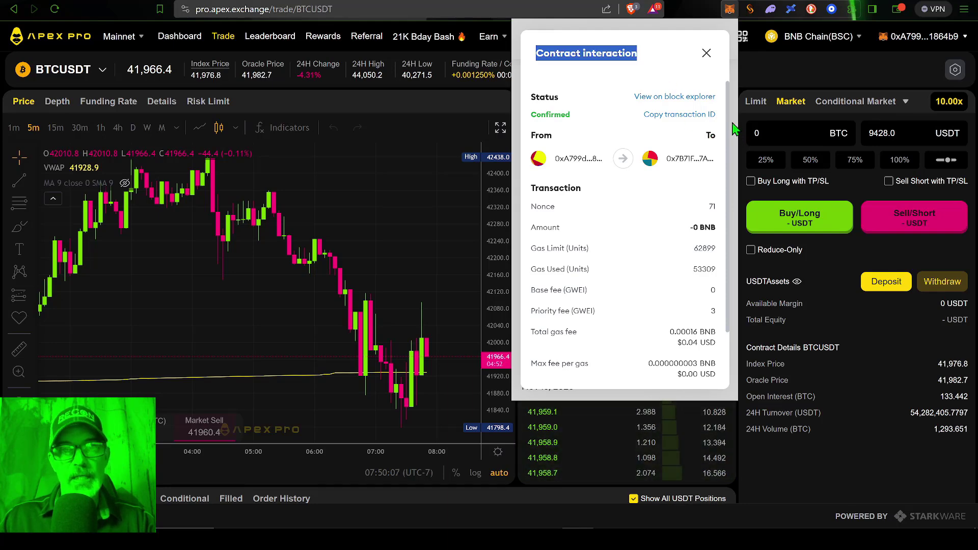
click(732, 128)
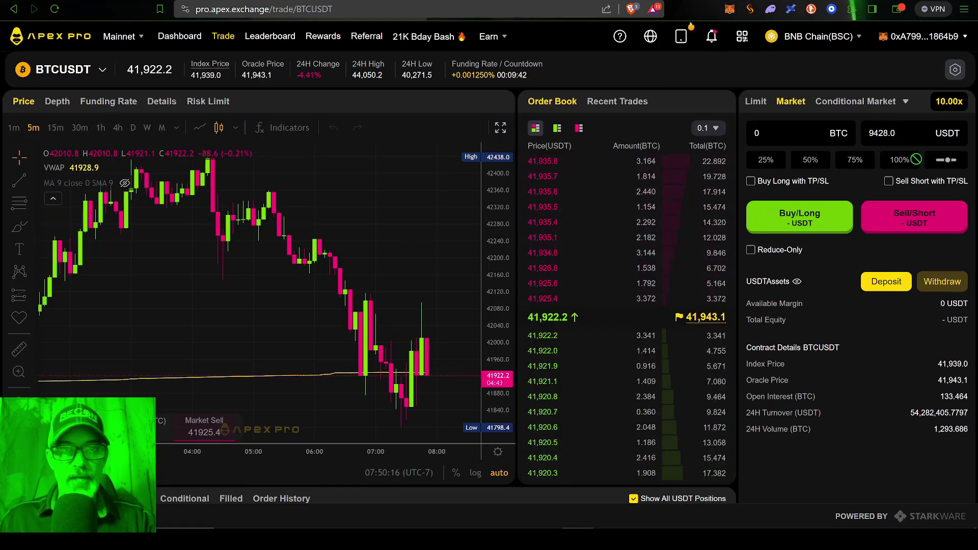
Step: Set the deposit target to USDT Perpetual with BNB Chain (BSC) as the source chain
click(886, 284)
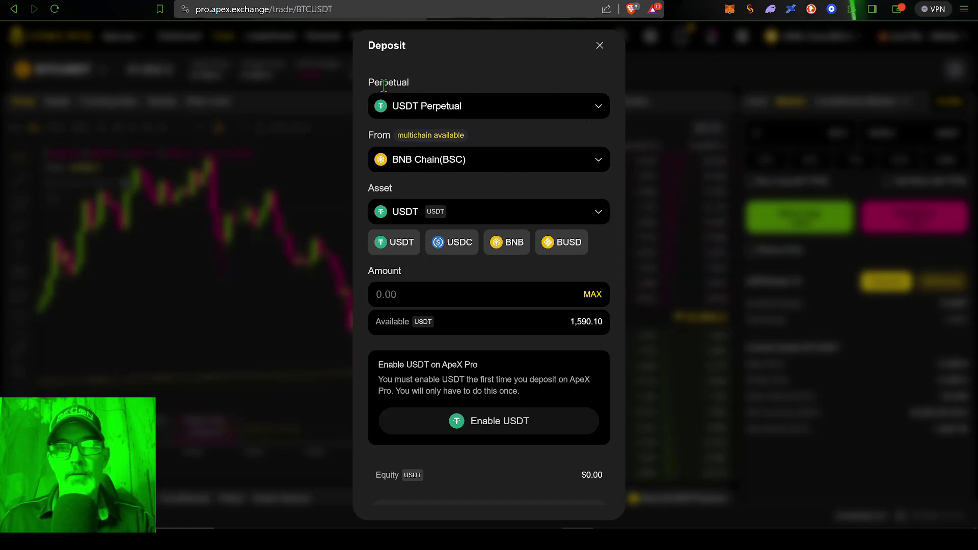
click(597, 110)
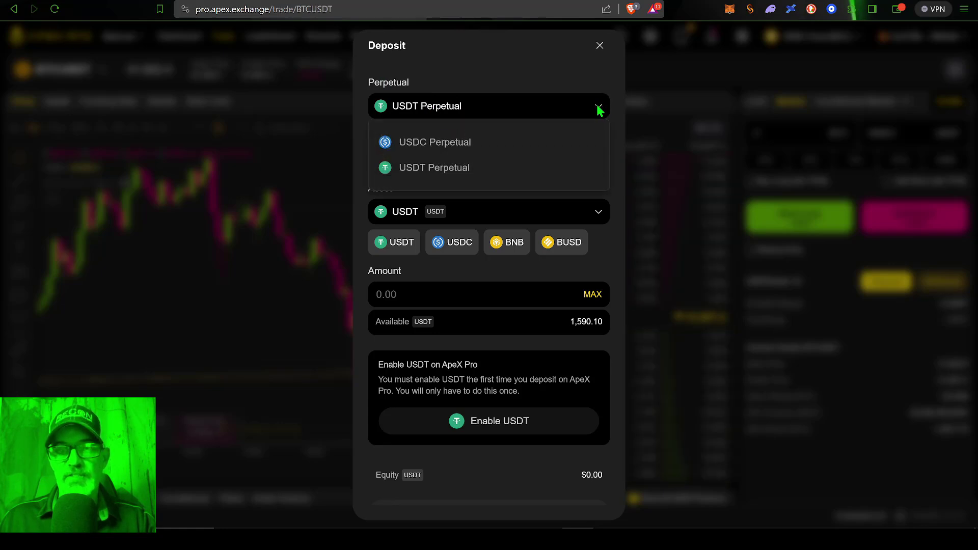
click(461, 109)
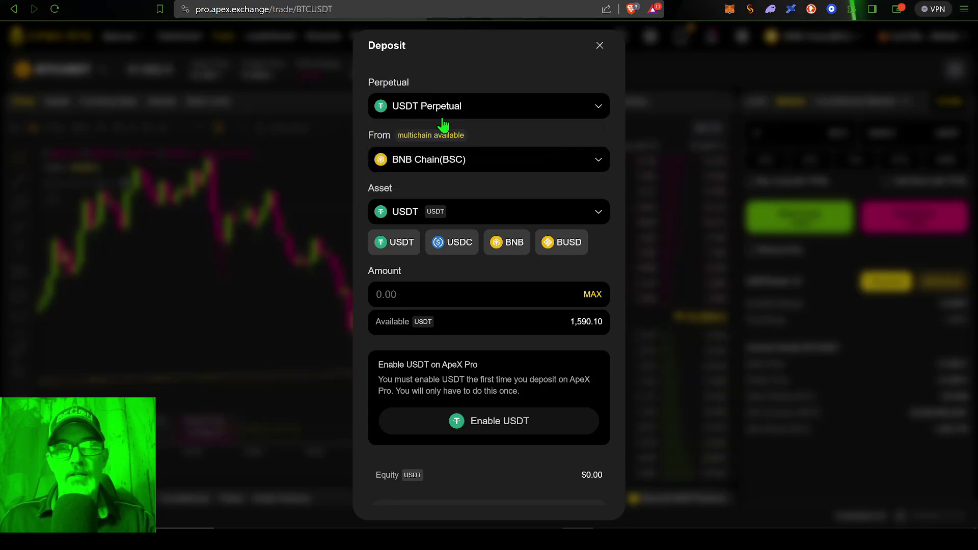
click(600, 160)
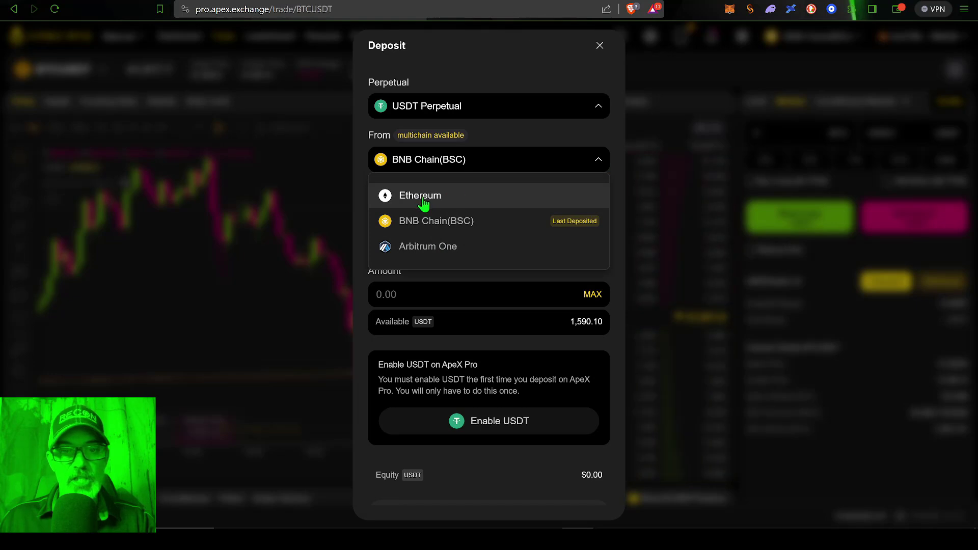
click(434, 224)
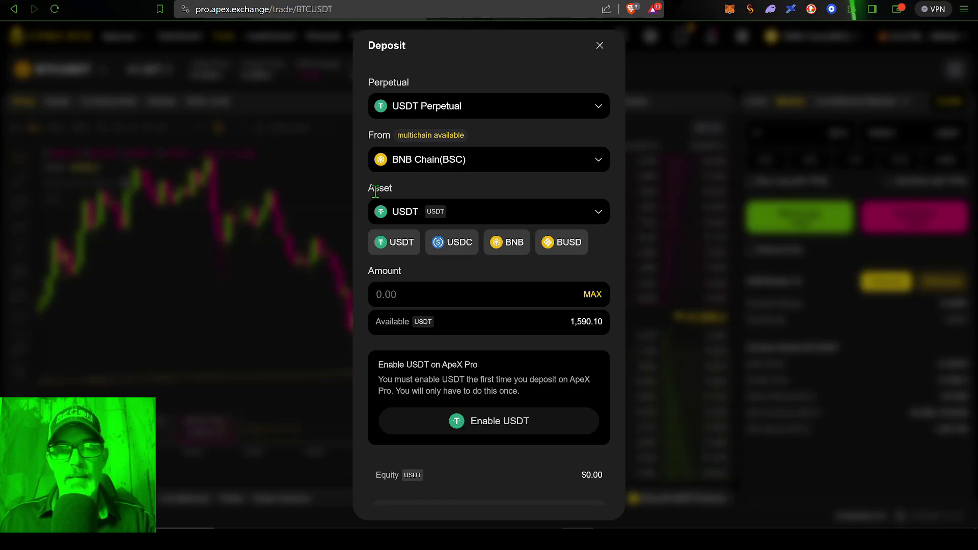
Step: Choose USDT as the deposit asset and check the wallet's balances
drag(370, 189, 475, 204)
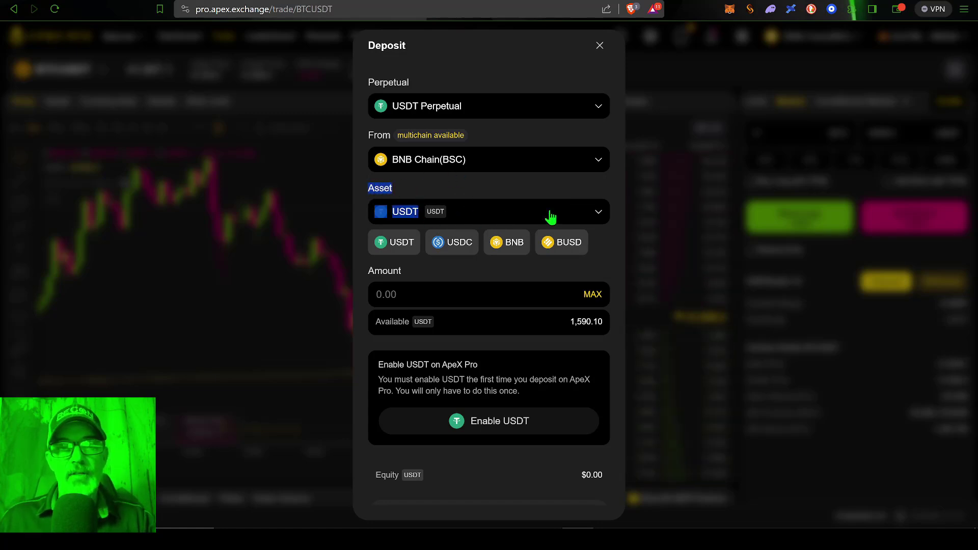
click(598, 214)
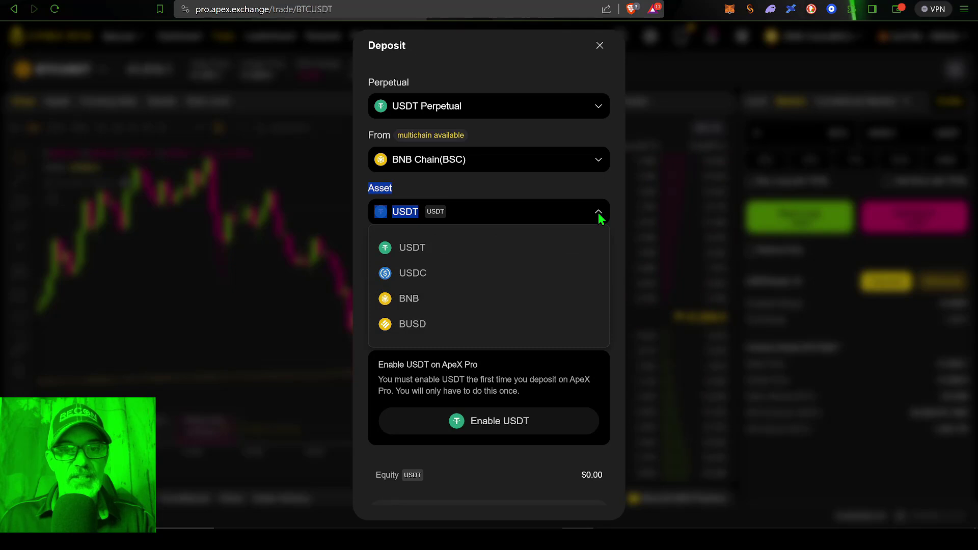
click(413, 250)
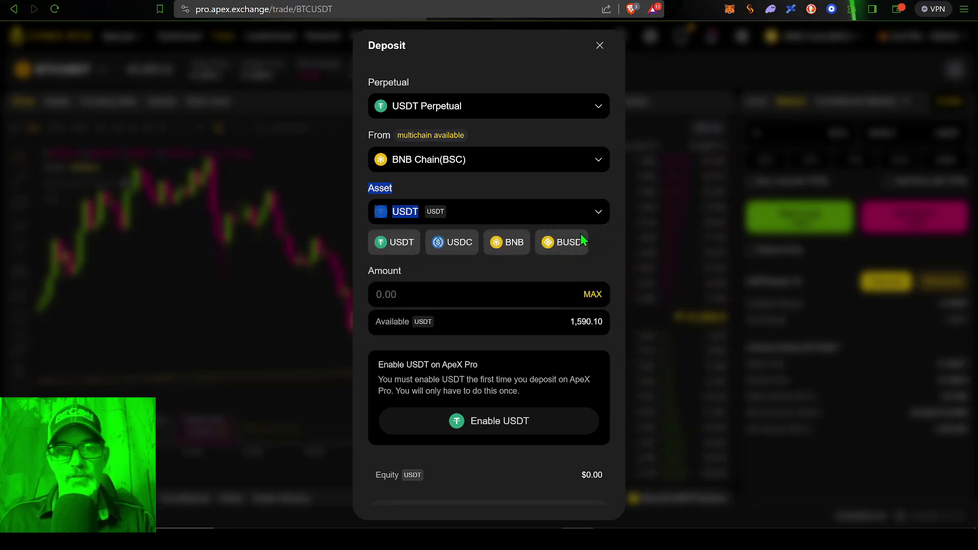
click(542, 189)
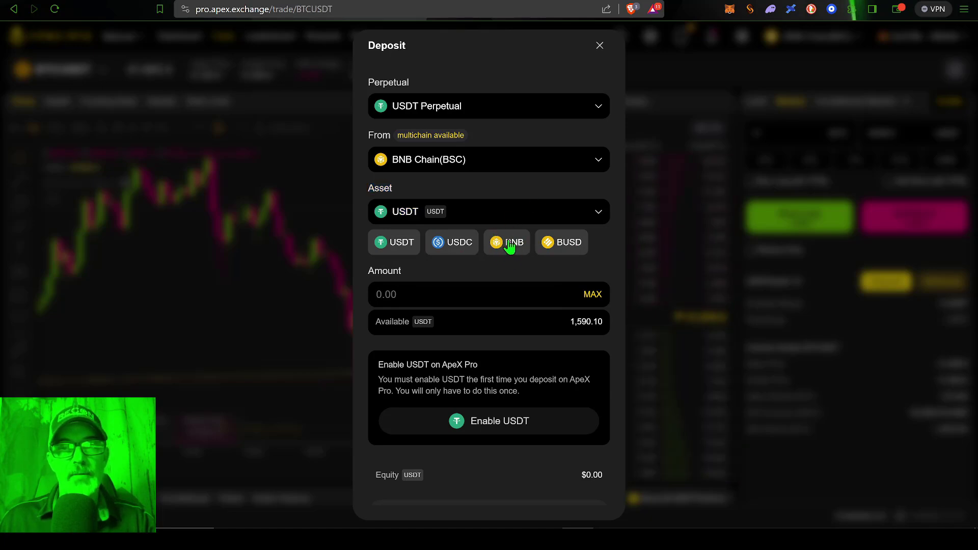
click(730, 8)
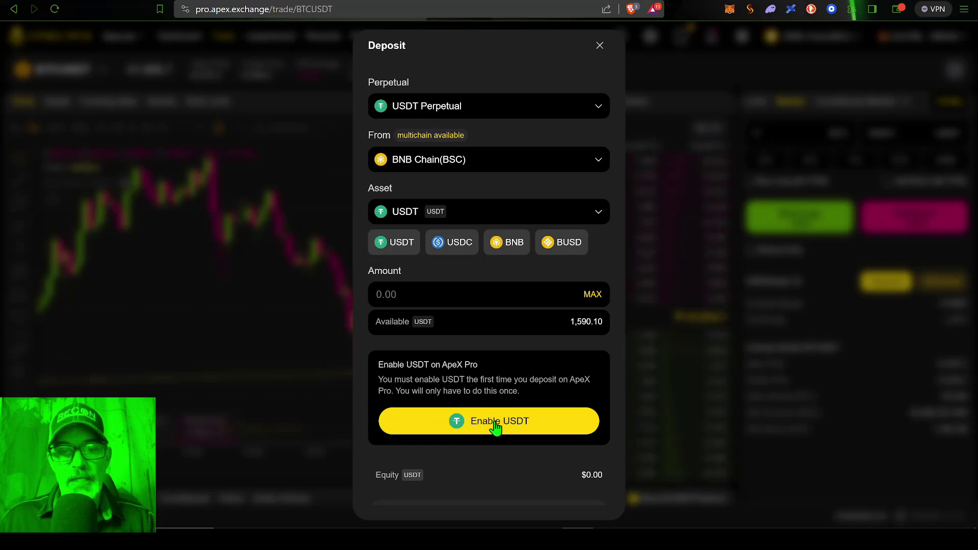
Step: Start enabling USDT and bring up MetaMask's spending cap request for ApeX Pro
click(494, 424)
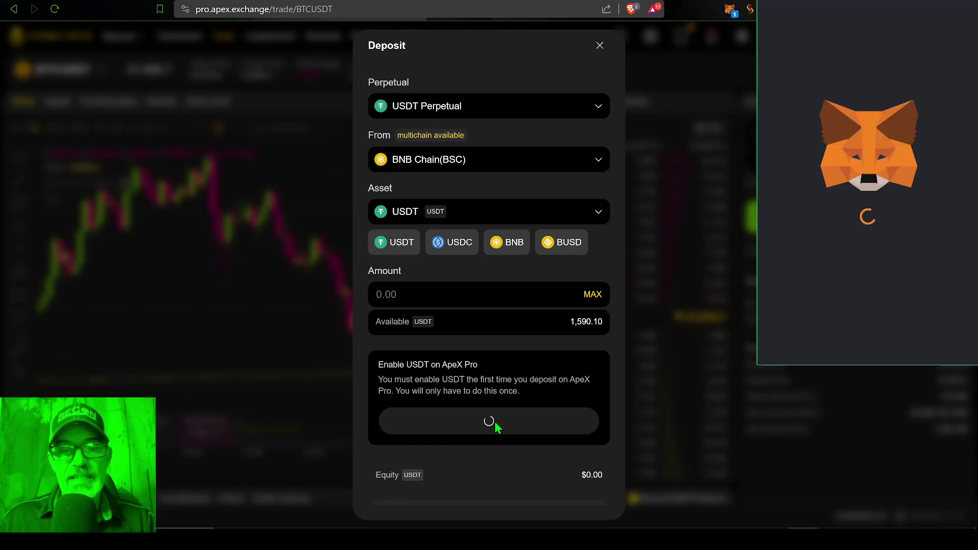
drag(379, 379, 524, 406)
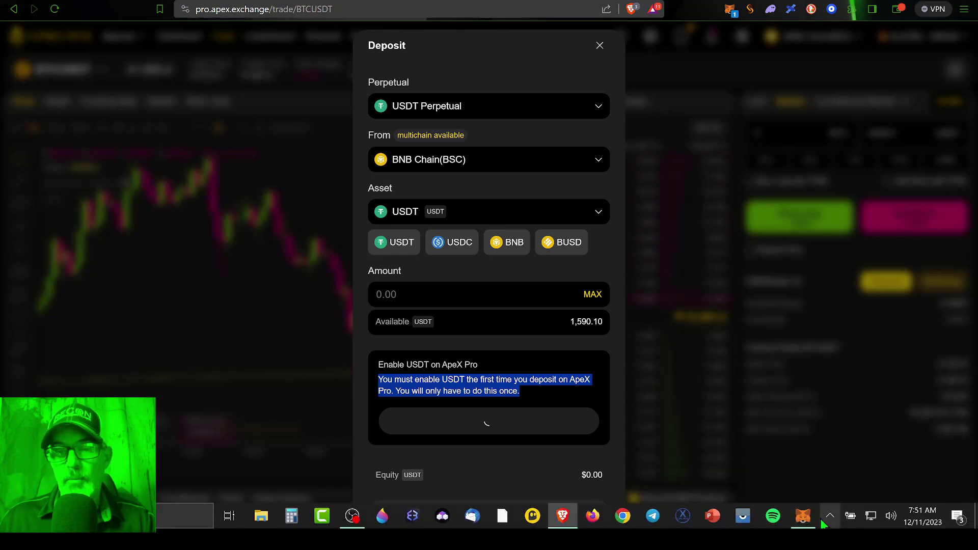
click(804, 516)
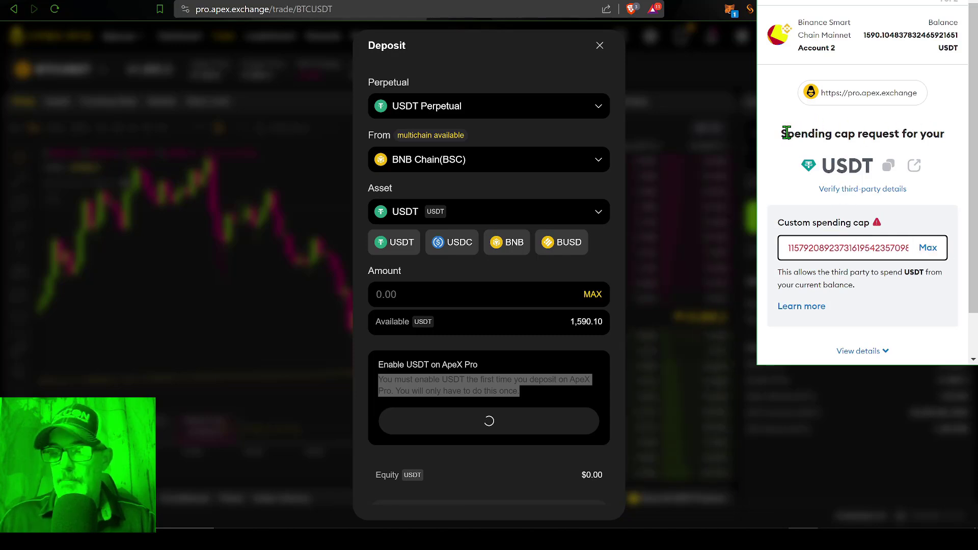
drag(781, 134, 934, 134)
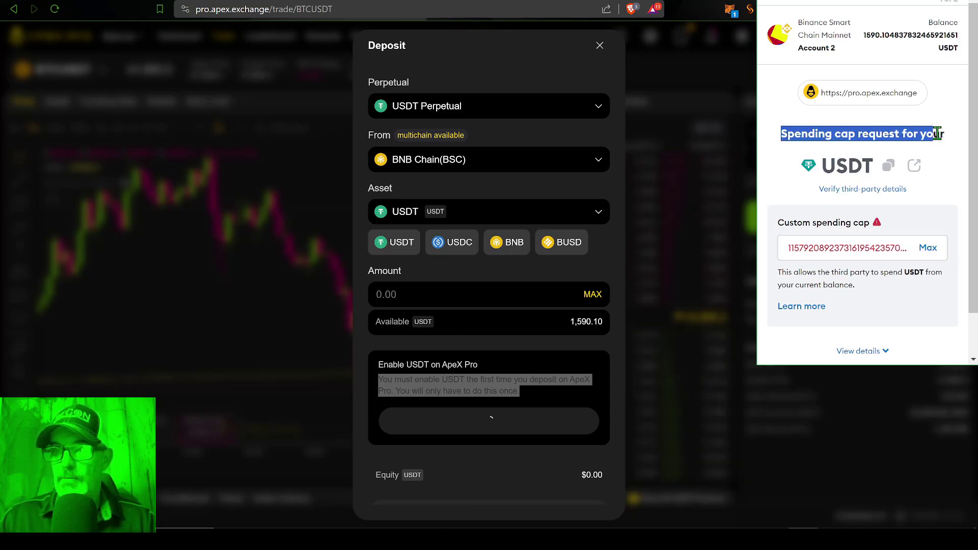
Step: Enter a custom 1000 USDT spending cap and continue to the gas fee review
click(790, 247)
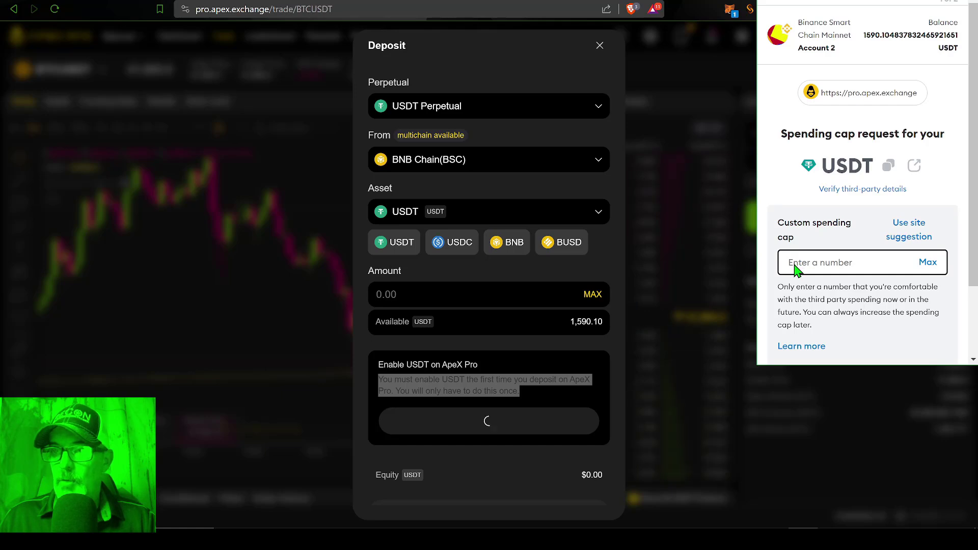
text(1000)
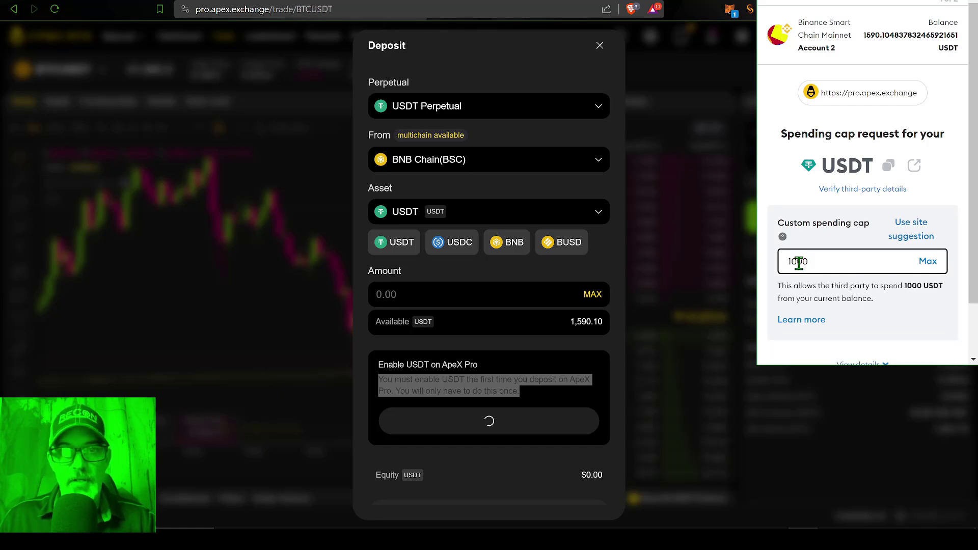
scroll(889, 252, down, 2)
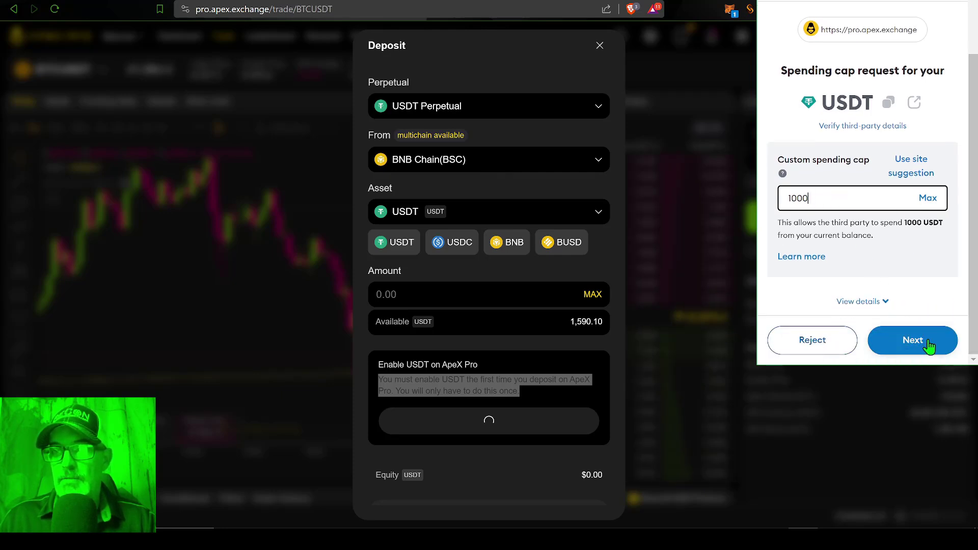
click(927, 342)
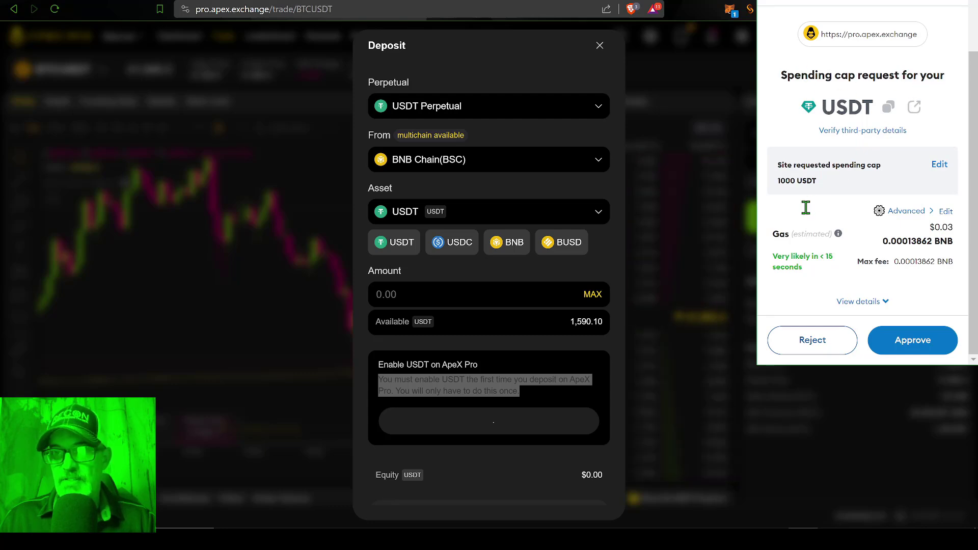
drag(778, 234, 951, 224)
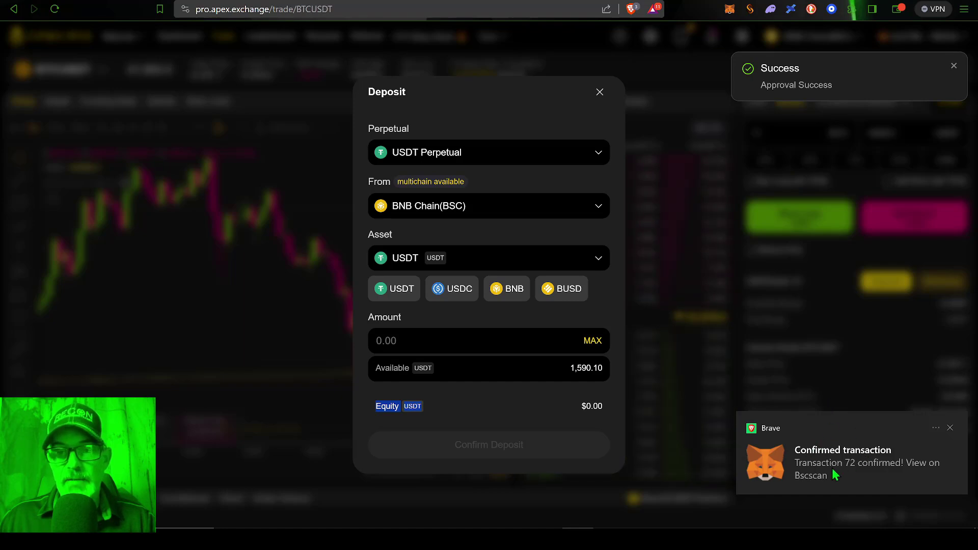
Step: Enter a 1000 USDT deposit amount, submit it, and confirm the transaction in MetaMask
click(950, 428)
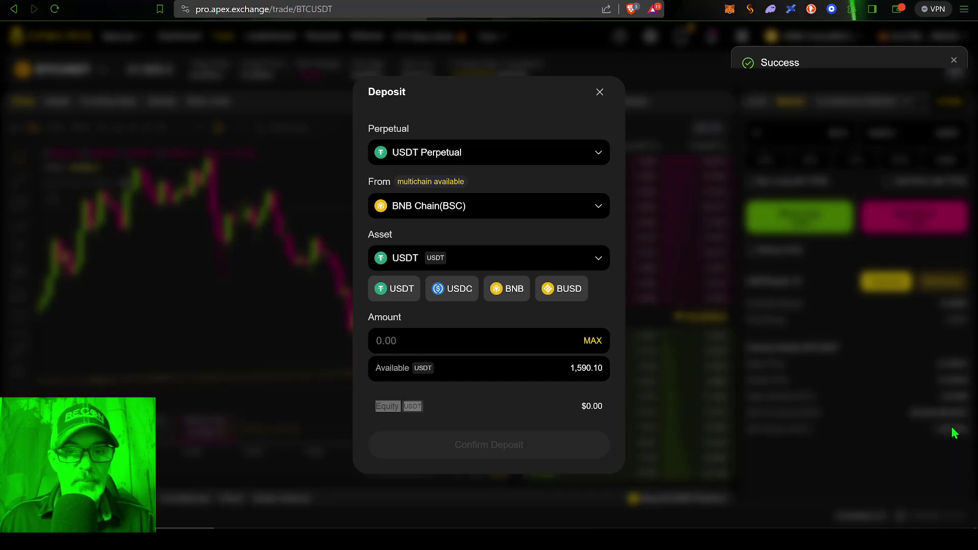
click(408, 343)
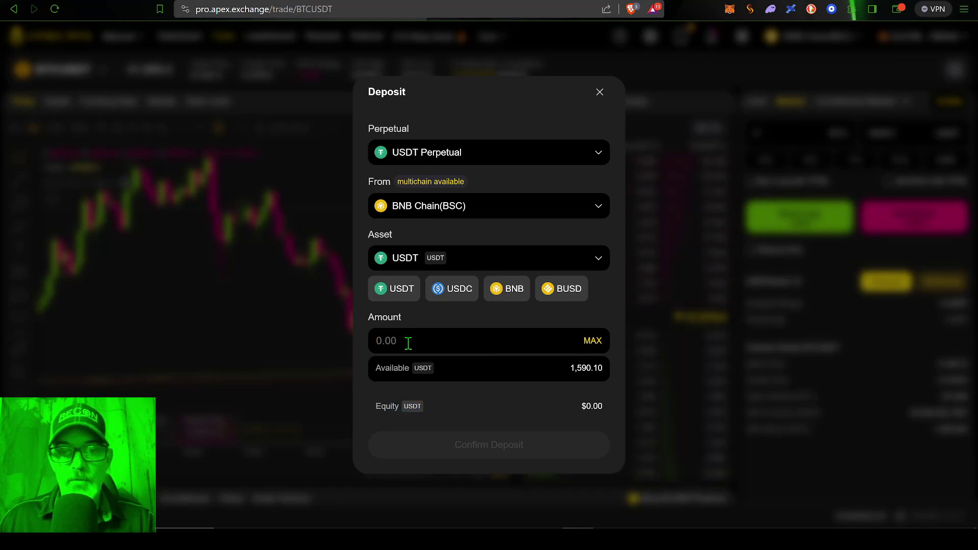
text(1000)
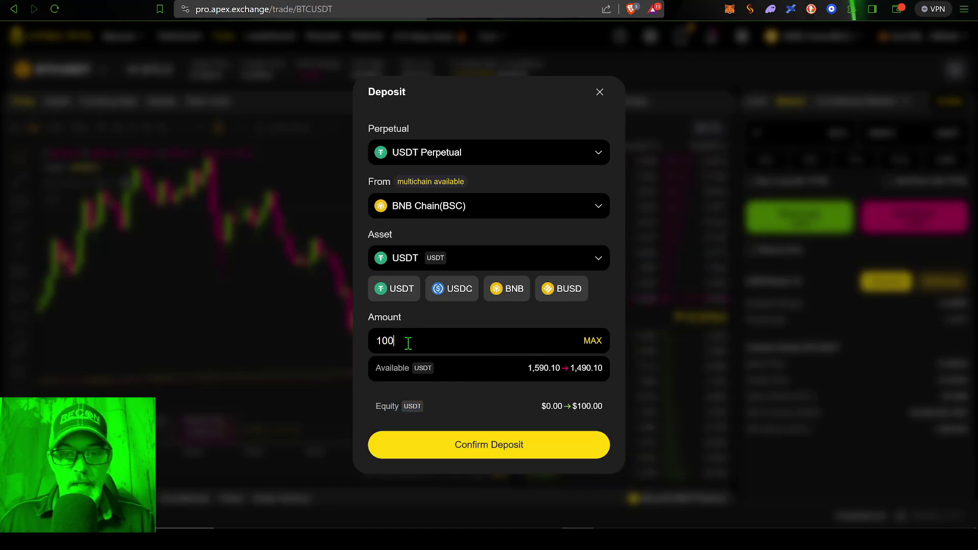
click(487, 450)
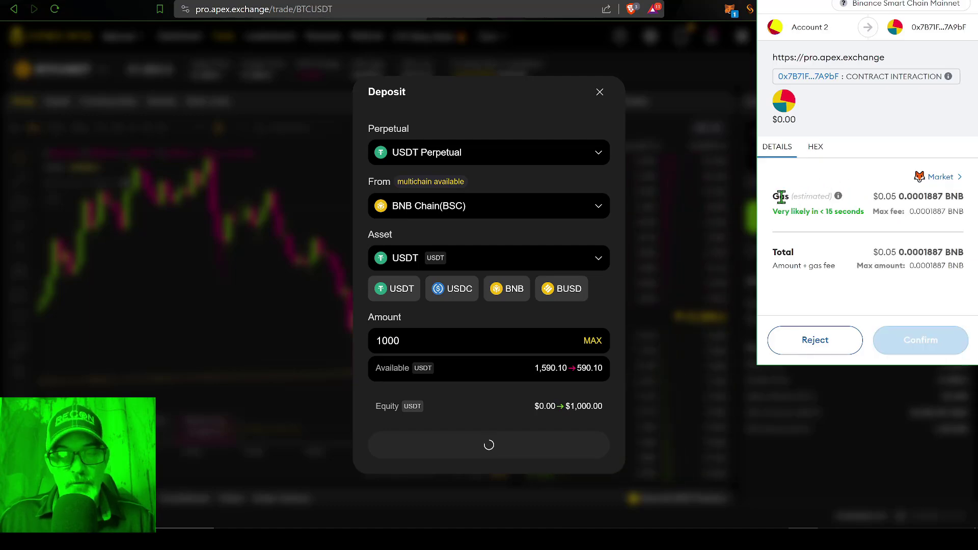
drag(845, 195, 898, 196)
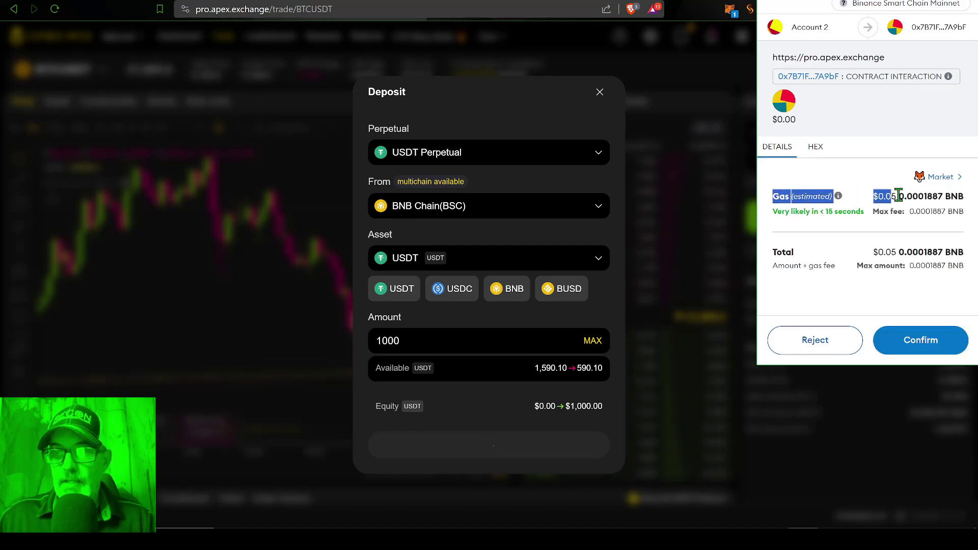
click(924, 346)
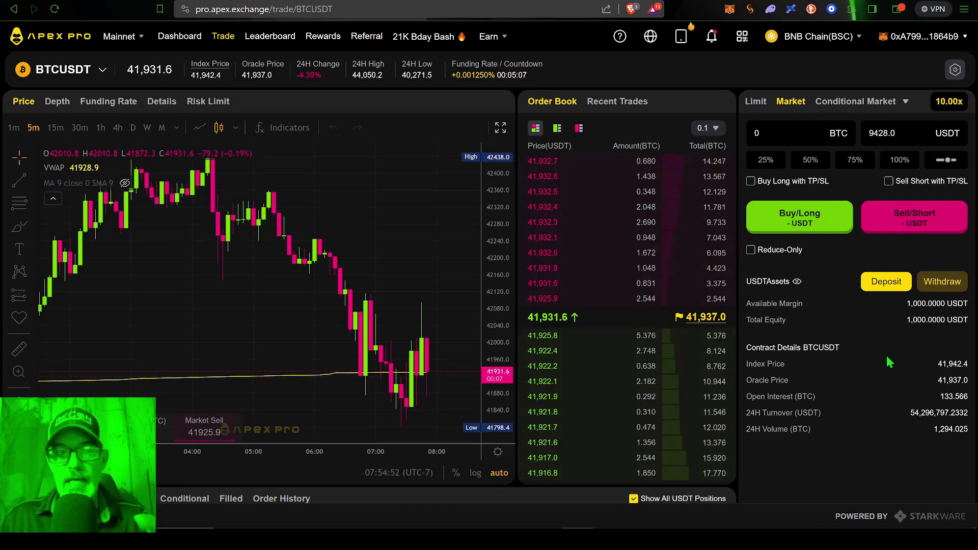
click(730, 9)
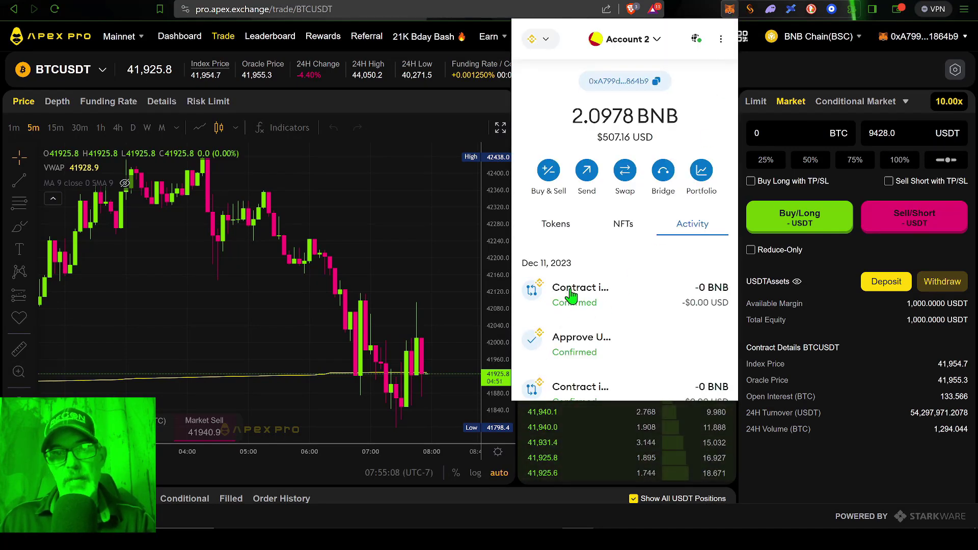
click(574, 296)
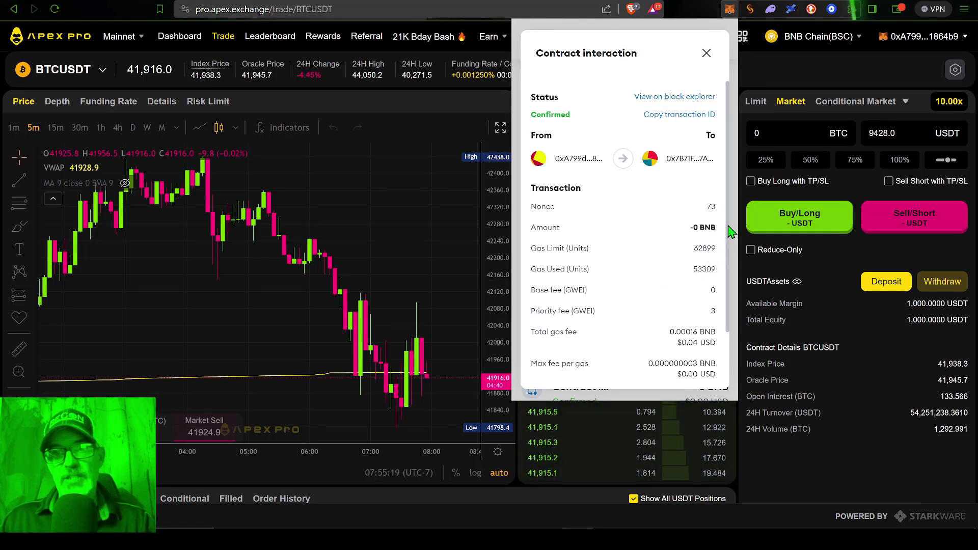
scroll(728, 275, down, 2)
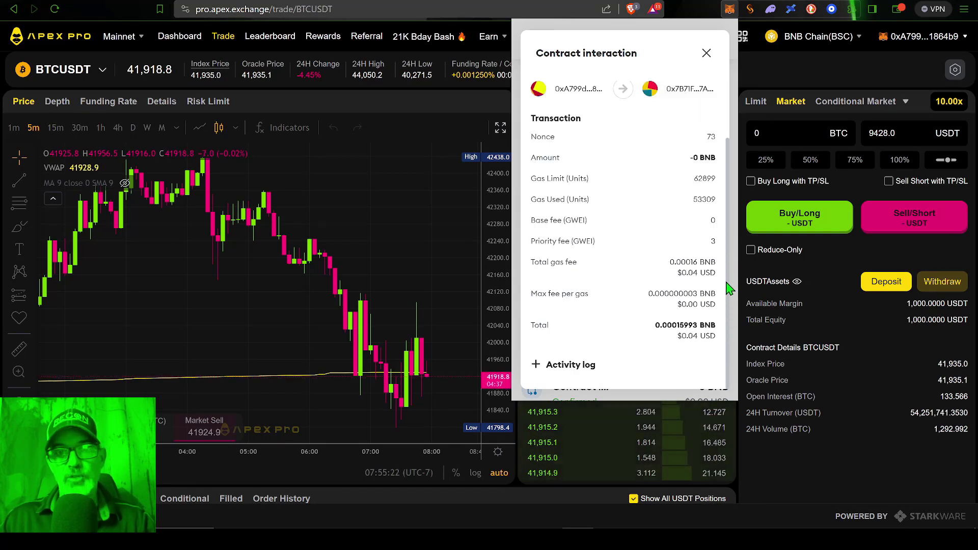
click(706, 54)
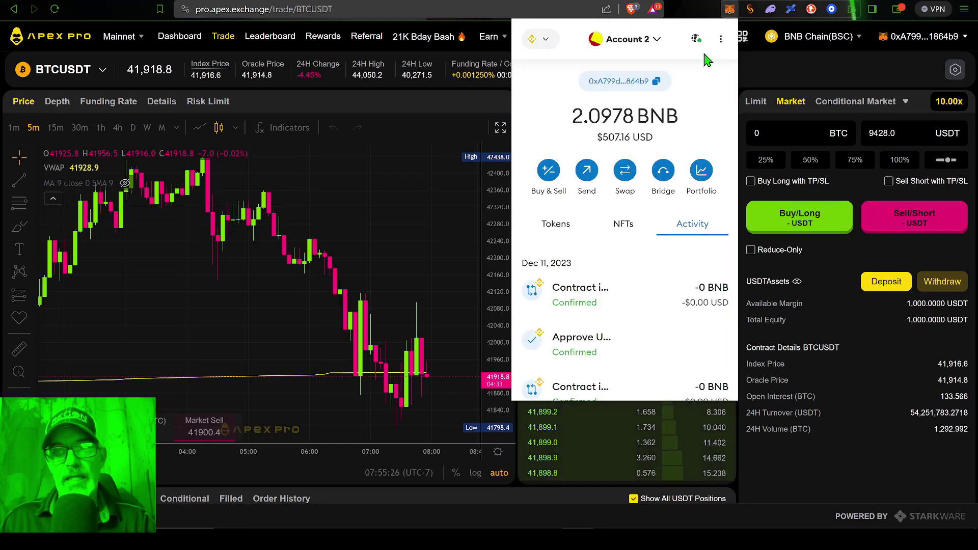
click(702, 11)
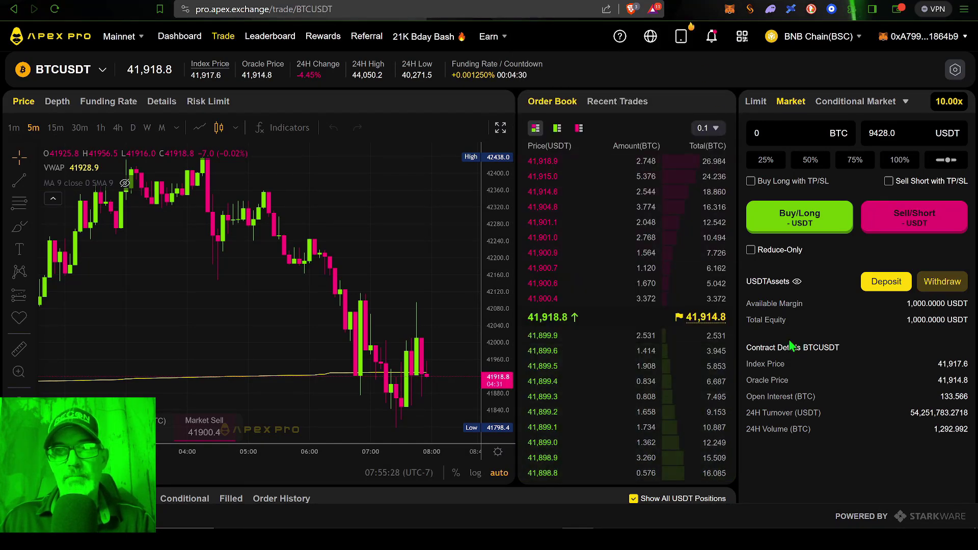